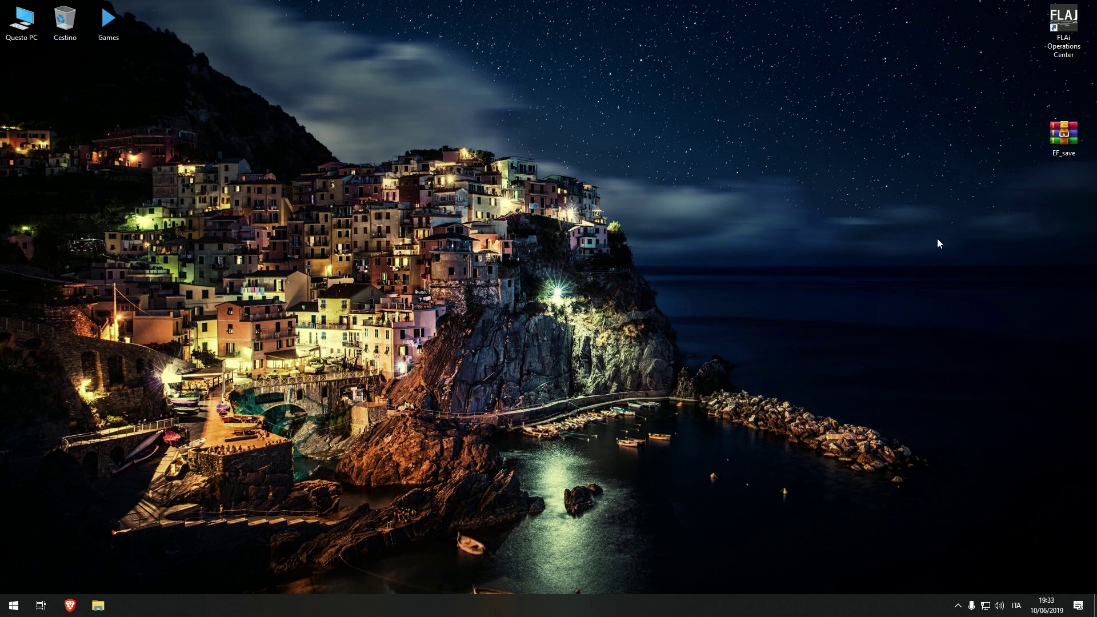
# Step: Open the EF_save archive from the desktop, examine the files it contains, and close it
pyautogui.moveTo(1065, 145); pyautogui.dragTo(717, 87)
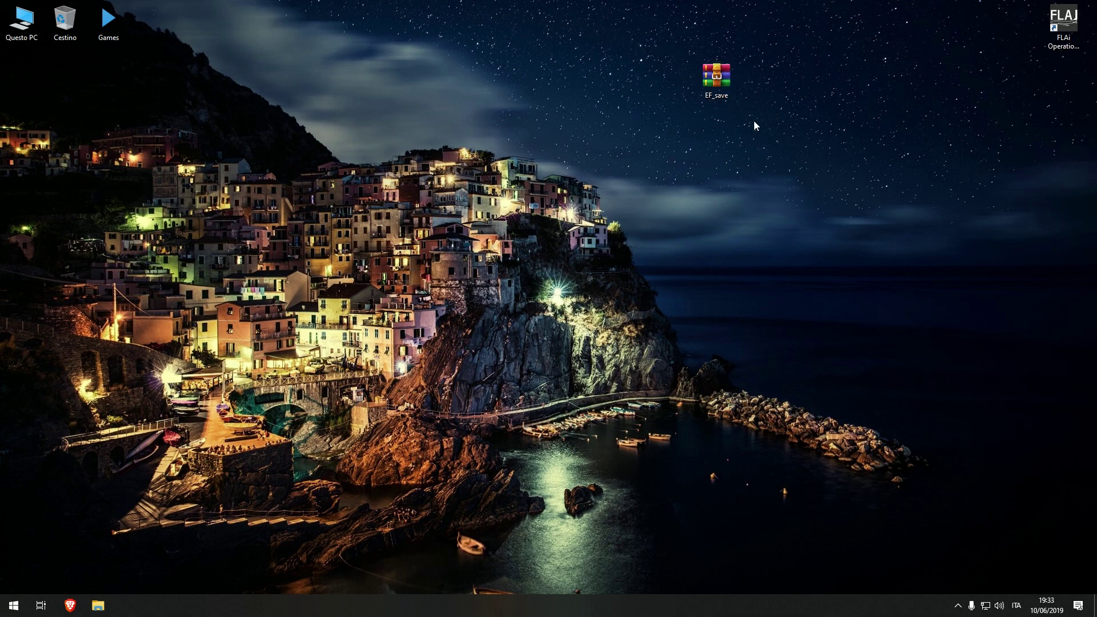
pyautogui.doubleClick(710, 81)
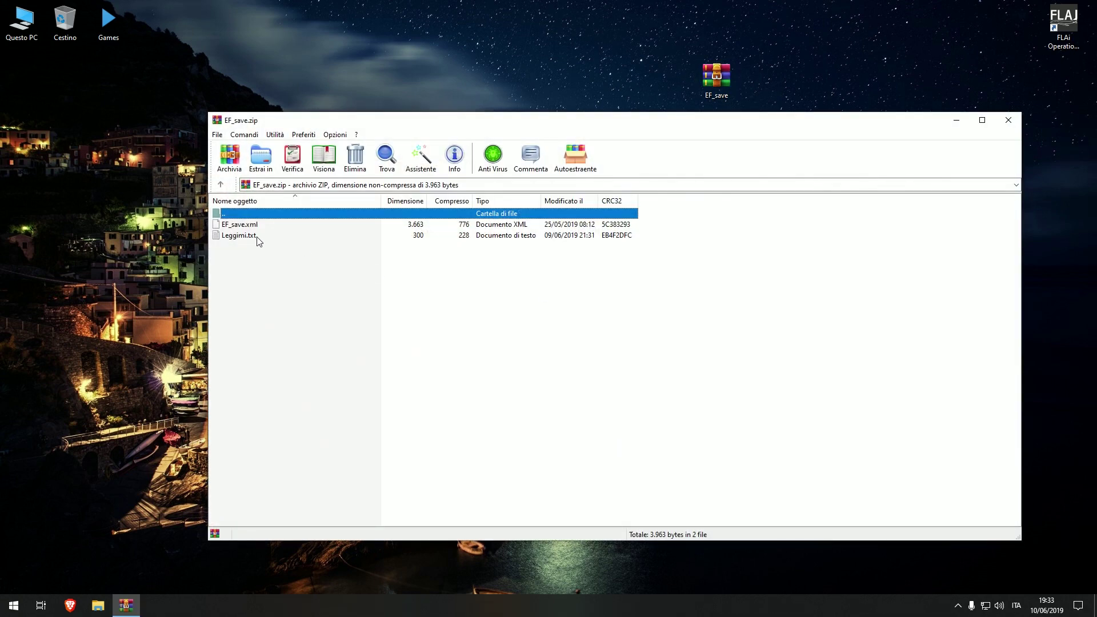
pyautogui.click(1008, 122)
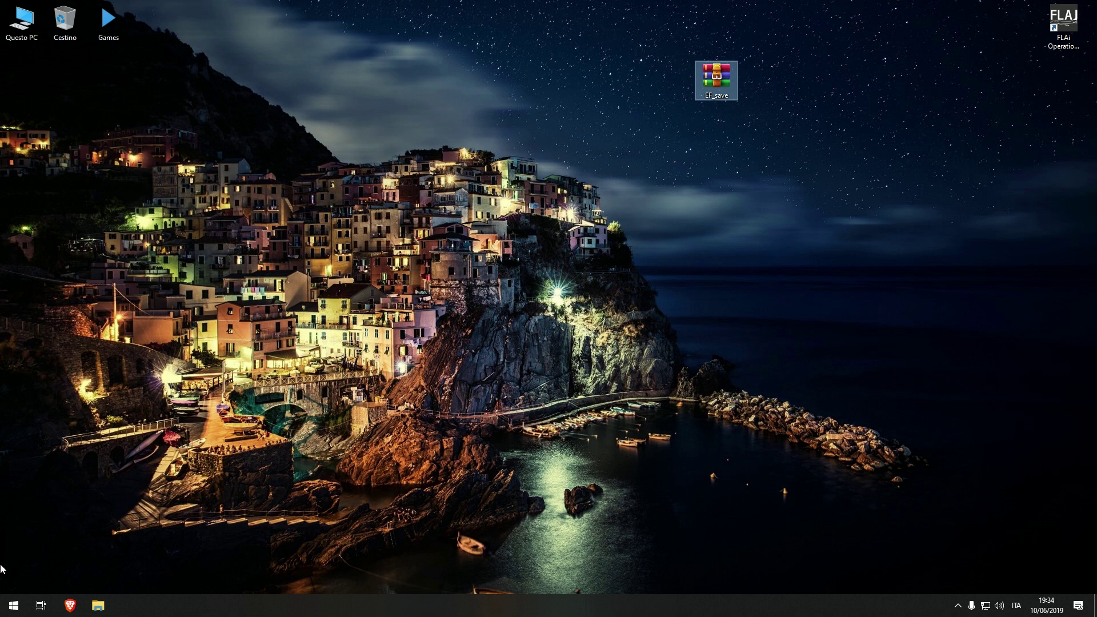
# Step: Launch Active Sky for Prepar3D v4 and send it to the system tray
pyautogui.click(4, 599)
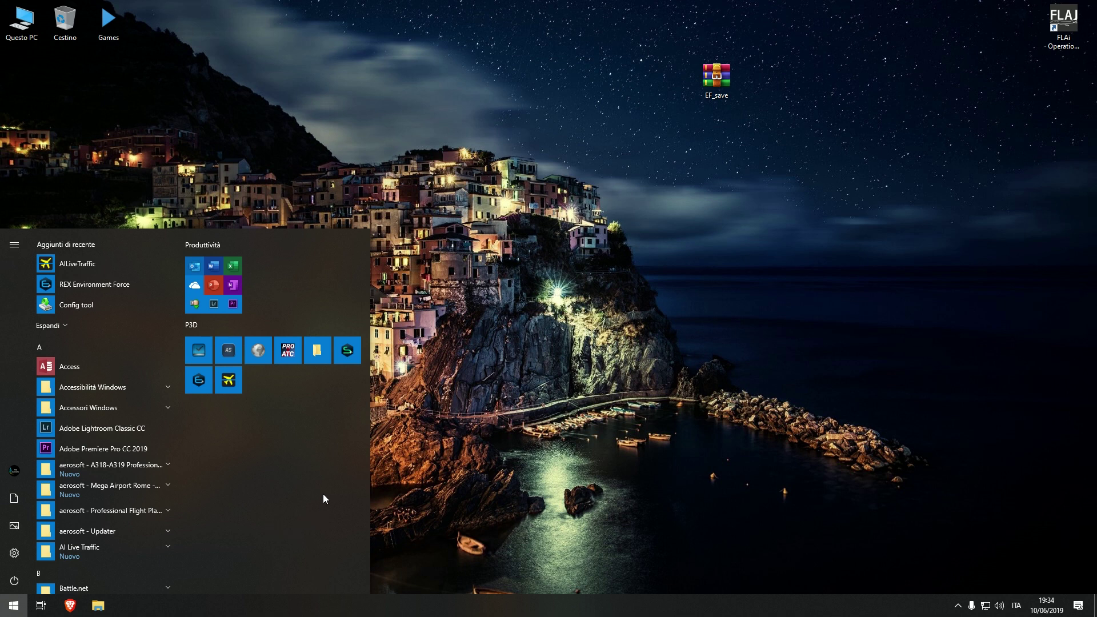
pyautogui.click(228, 350)
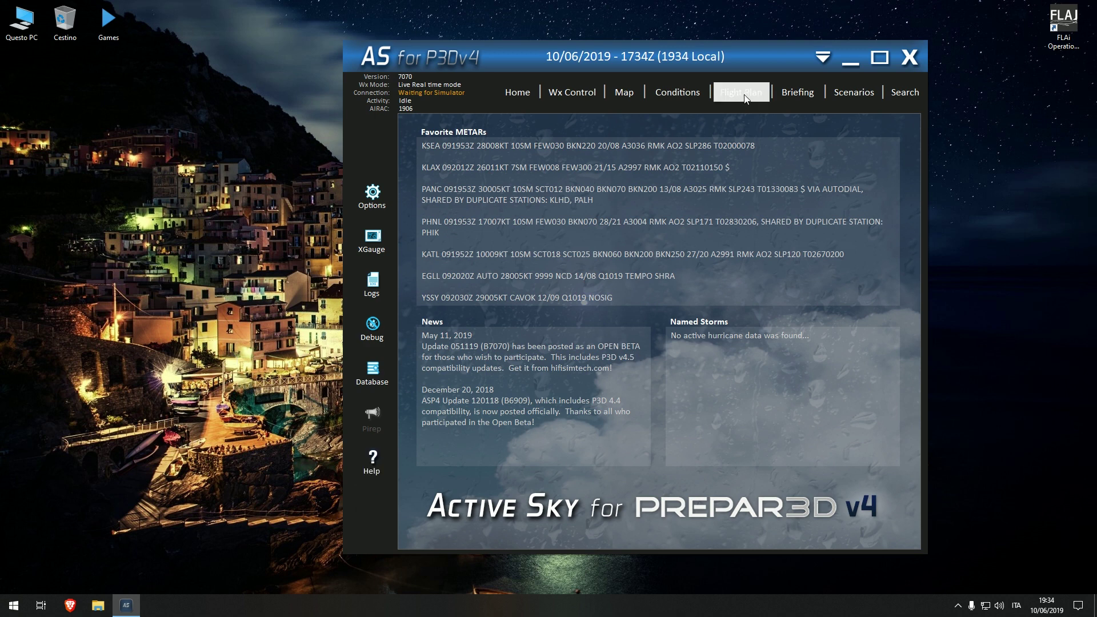
pyautogui.click(822, 60)
# Step: Launch REX Environment Force and switch it from automation to manual mode
pyautogui.click(13, 605)
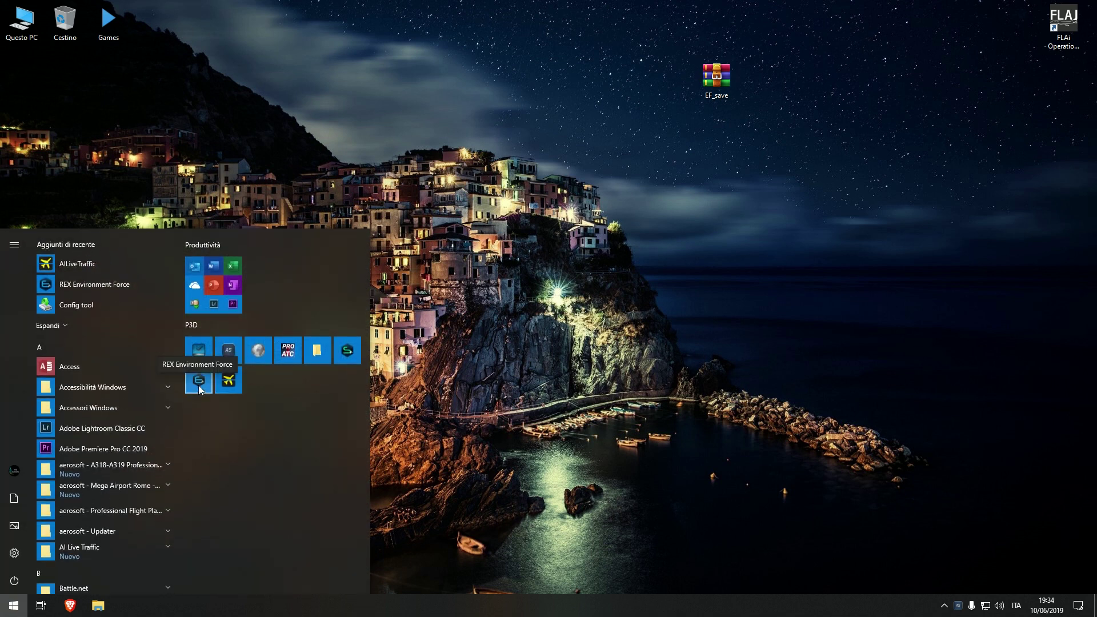
pyautogui.click(198, 386)
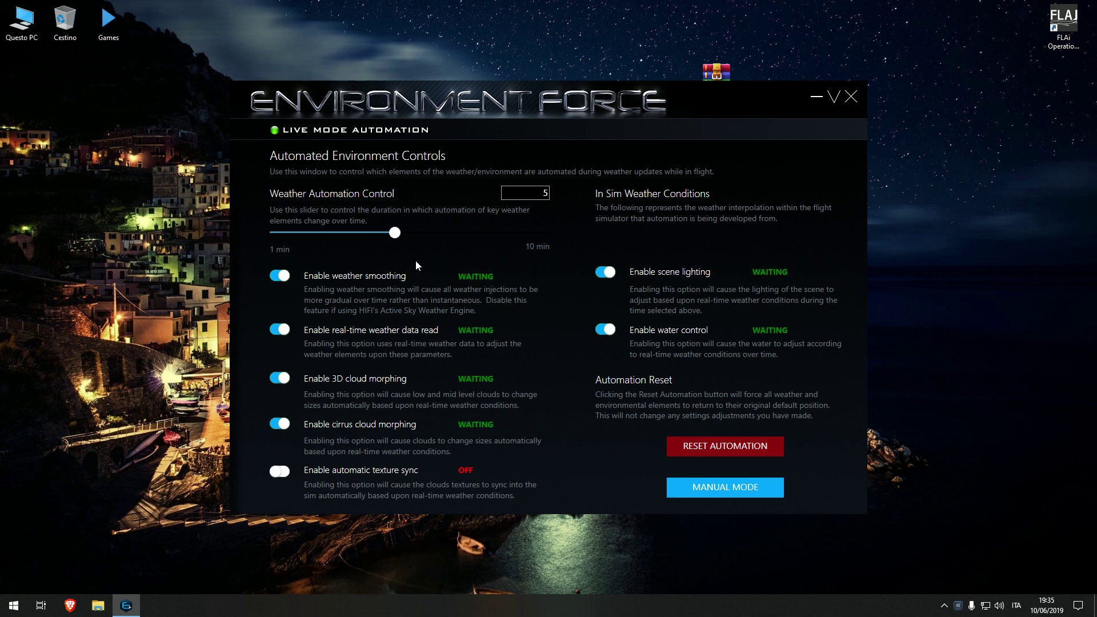
pyautogui.click(720, 492)
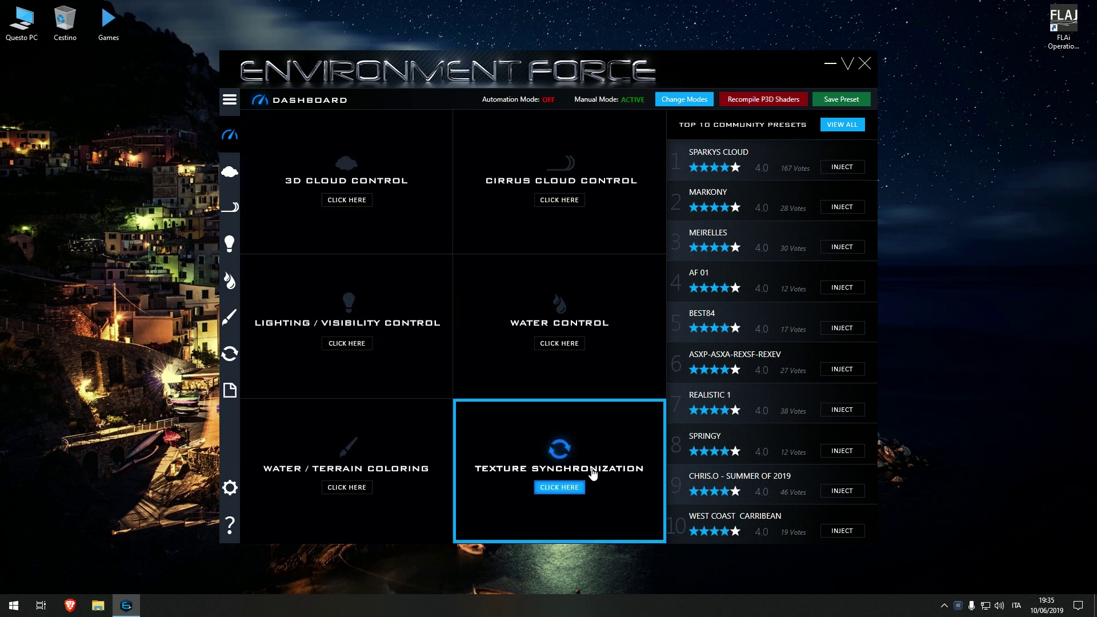
# Step: View the 3D cloud controls, and search the community preset themes for "cecco"
pyautogui.click(377, 203)
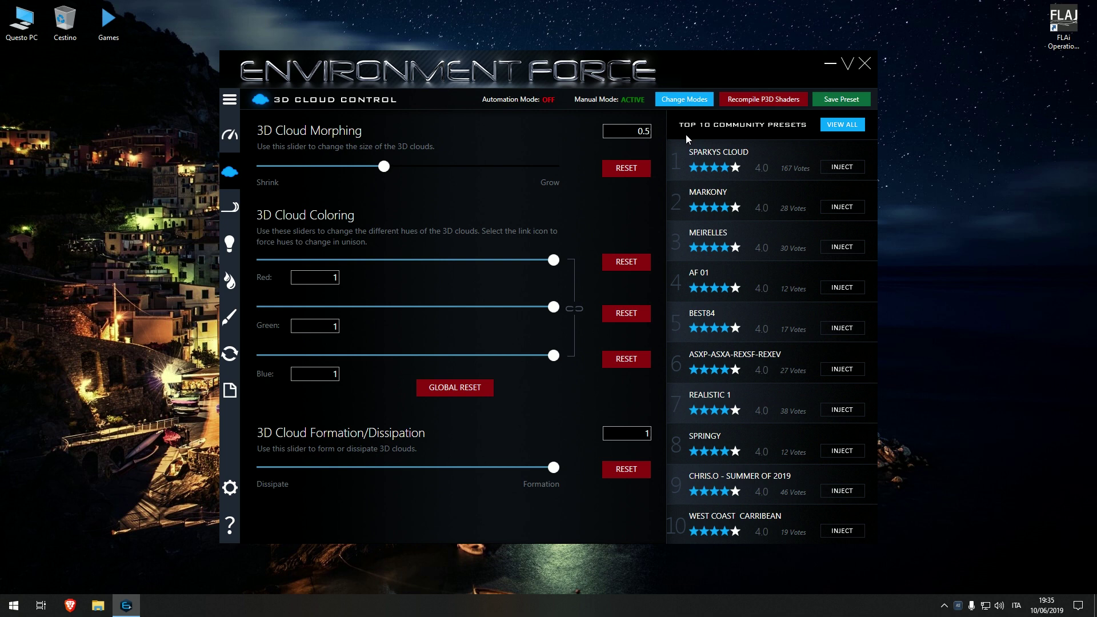
pyautogui.click(228, 103)
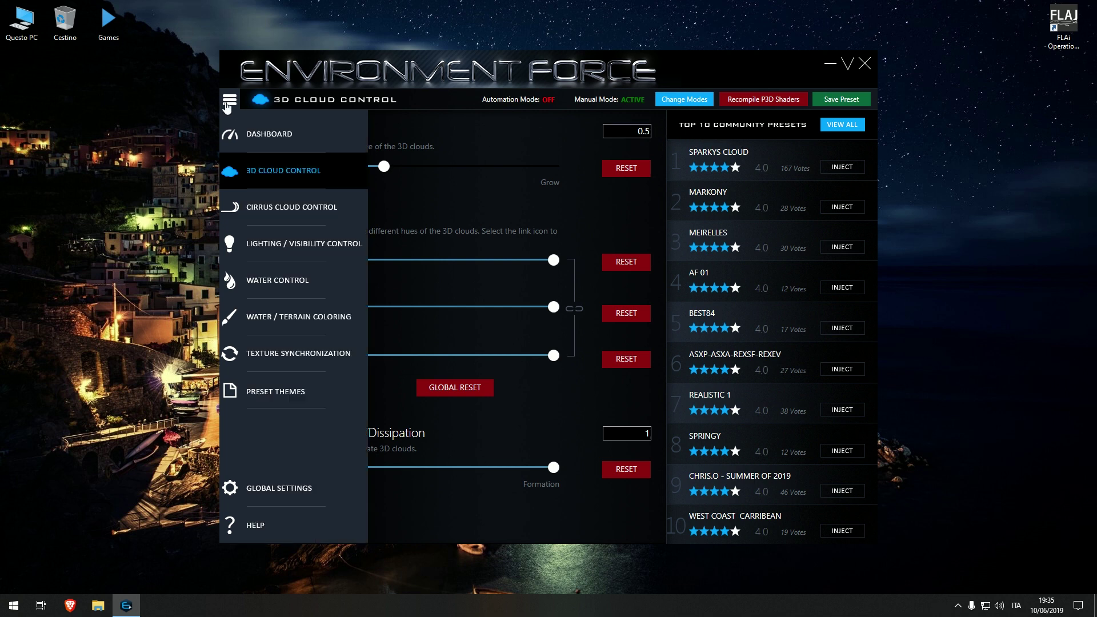
pyautogui.click(286, 390)
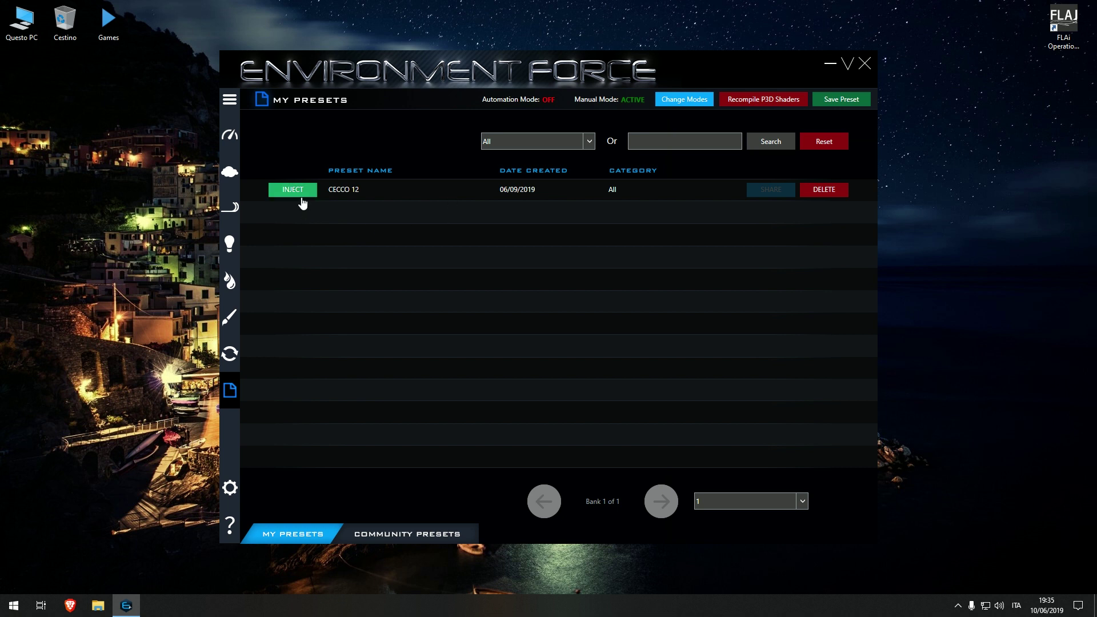
pyautogui.click(404, 537)
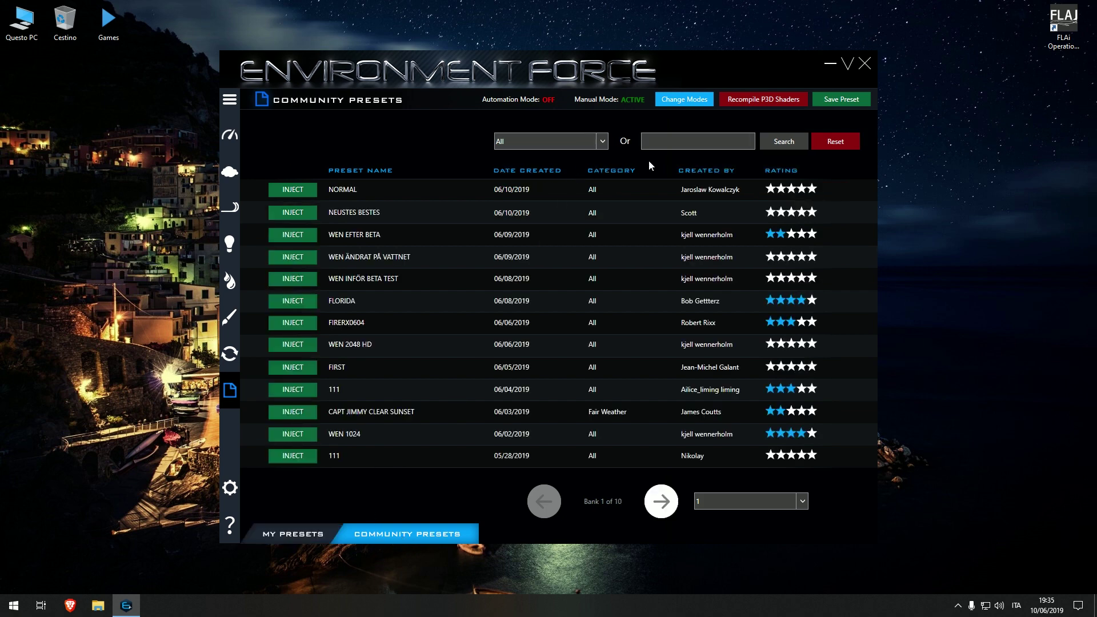
pyautogui.click(663, 148)
pyautogui.write('cecco')
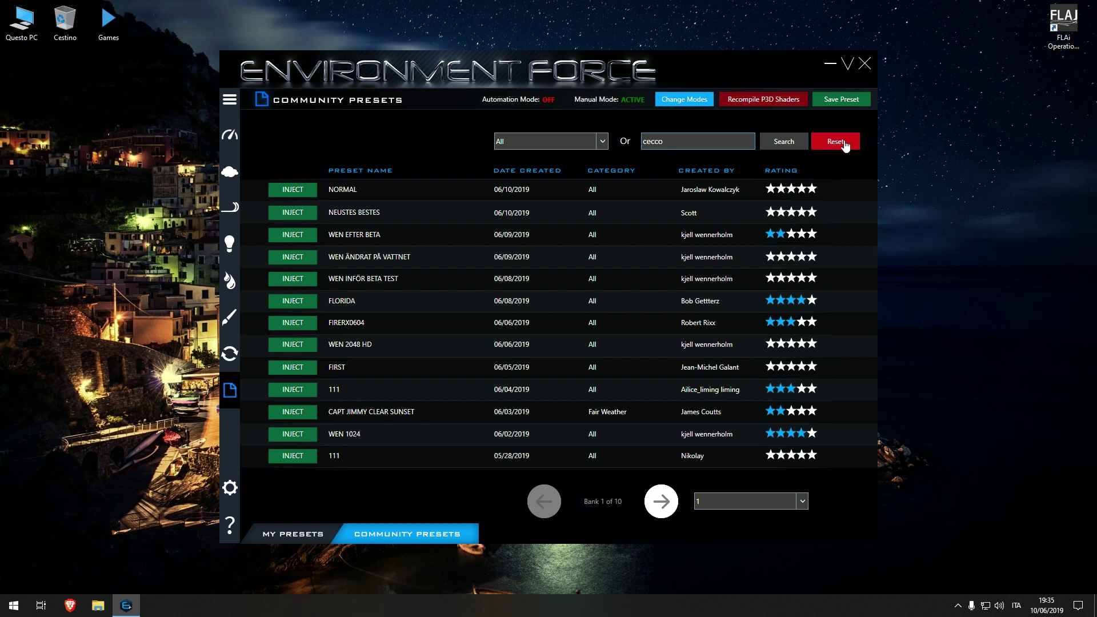
pyautogui.click(801, 145)
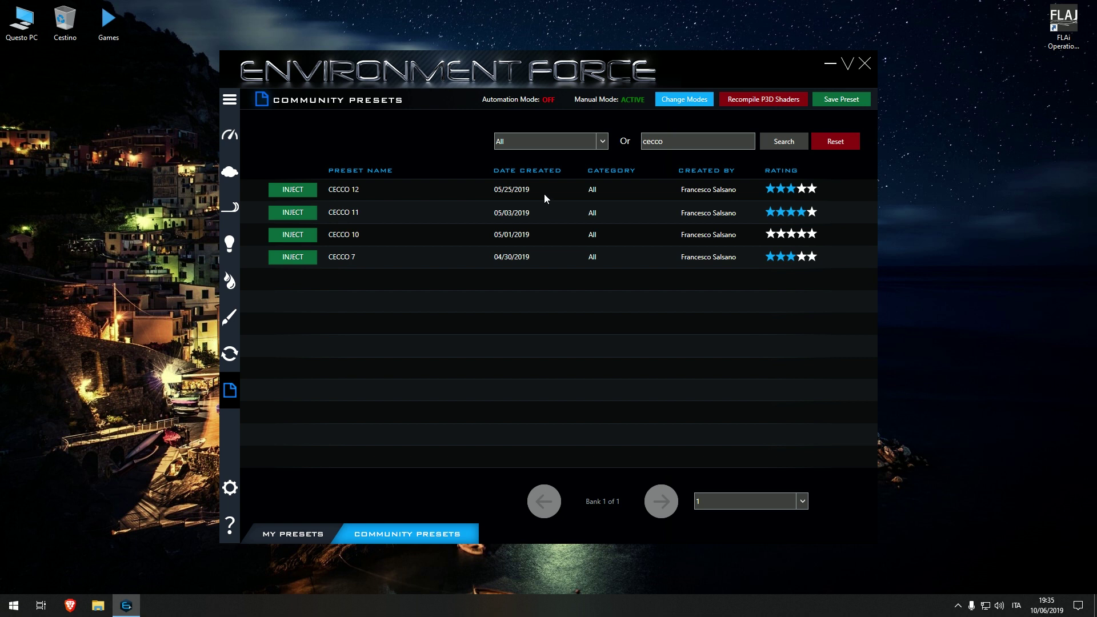
# Step: Inject the CECCO 12 preset from the personal presets and switch Environment Force back to automation mode
pyautogui.click(293, 533)
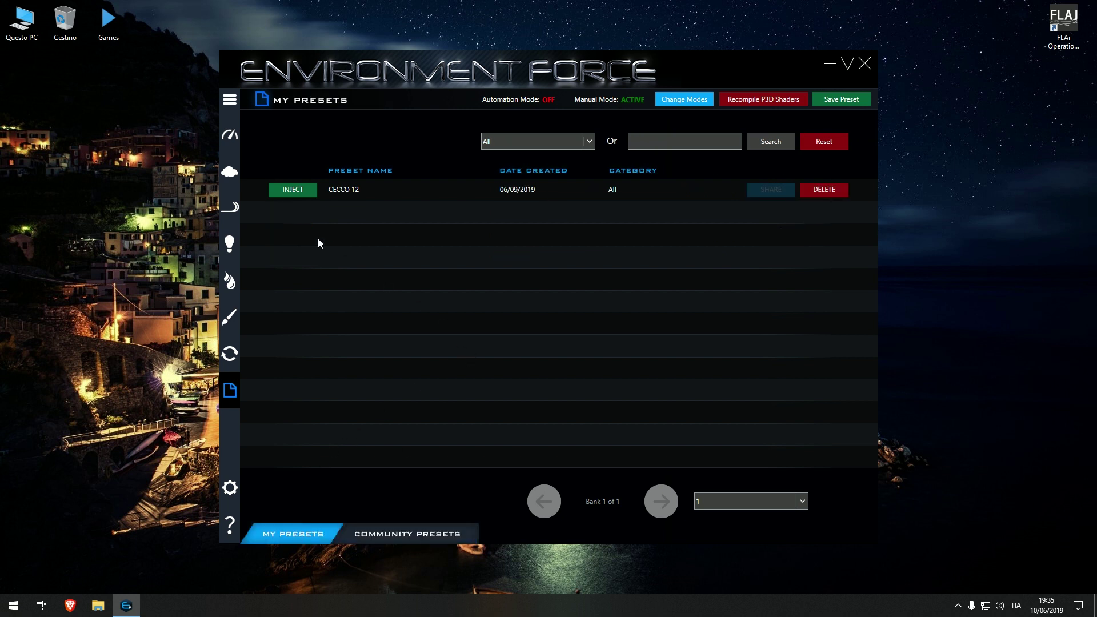
pyautogui.click(293, 190)
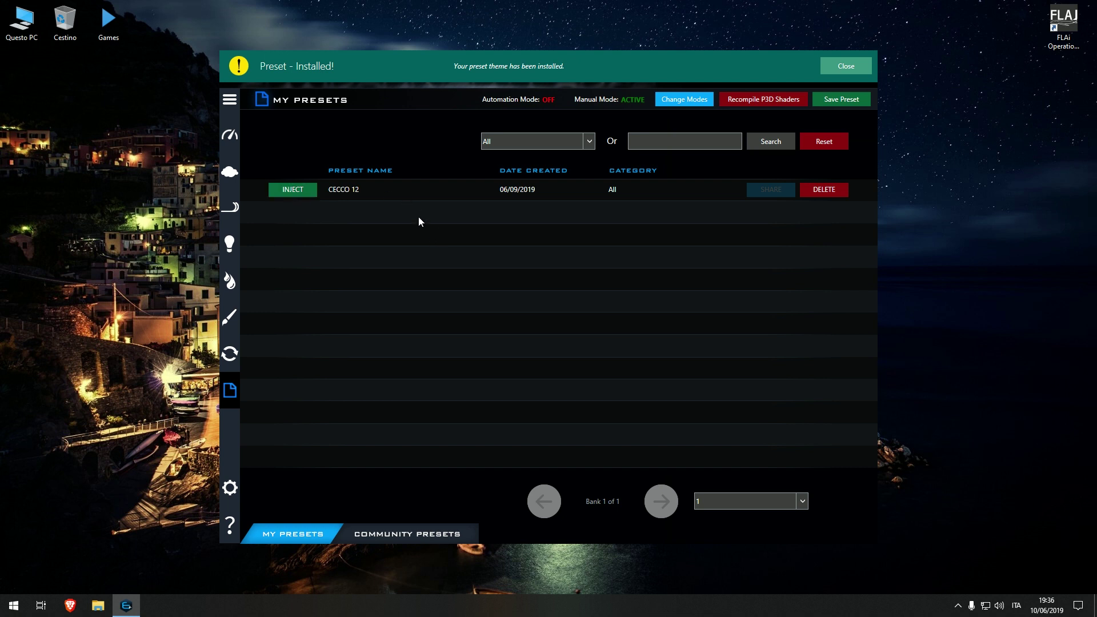
pyautogui.click(850, 68)
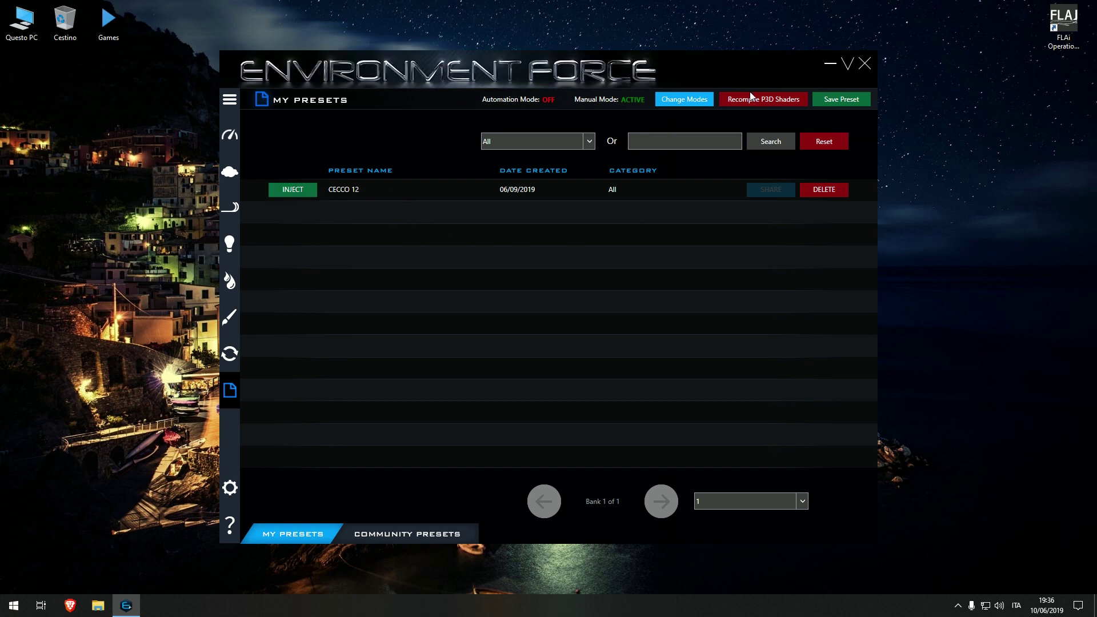
pyautogui.click(682, 100)
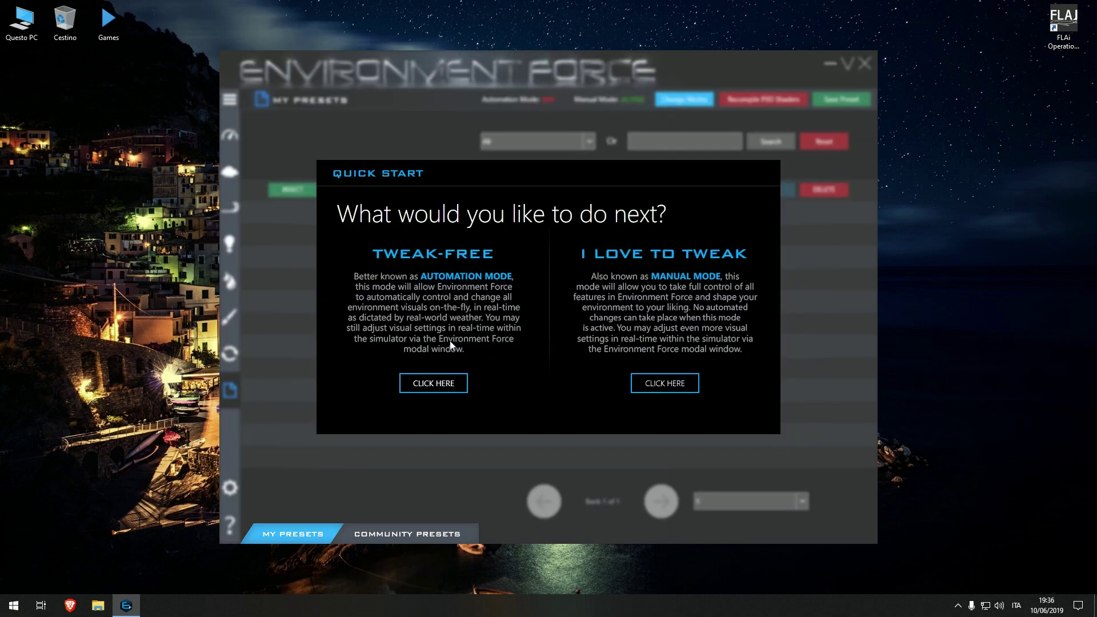
pyautogui.click(441, 385)
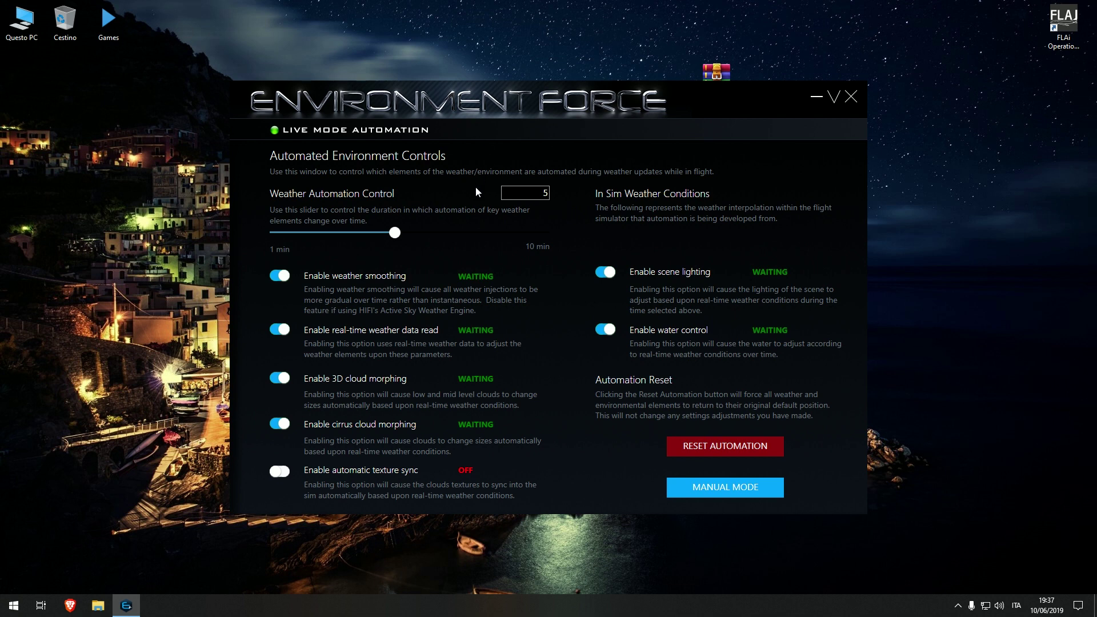
# Step: Move the Environment Force window down and place the EF_save archive beneath the FLAi Operations Center shortcut
pyautogui.moveTo(557, 110); pyautogui.dragTo(547, 128)
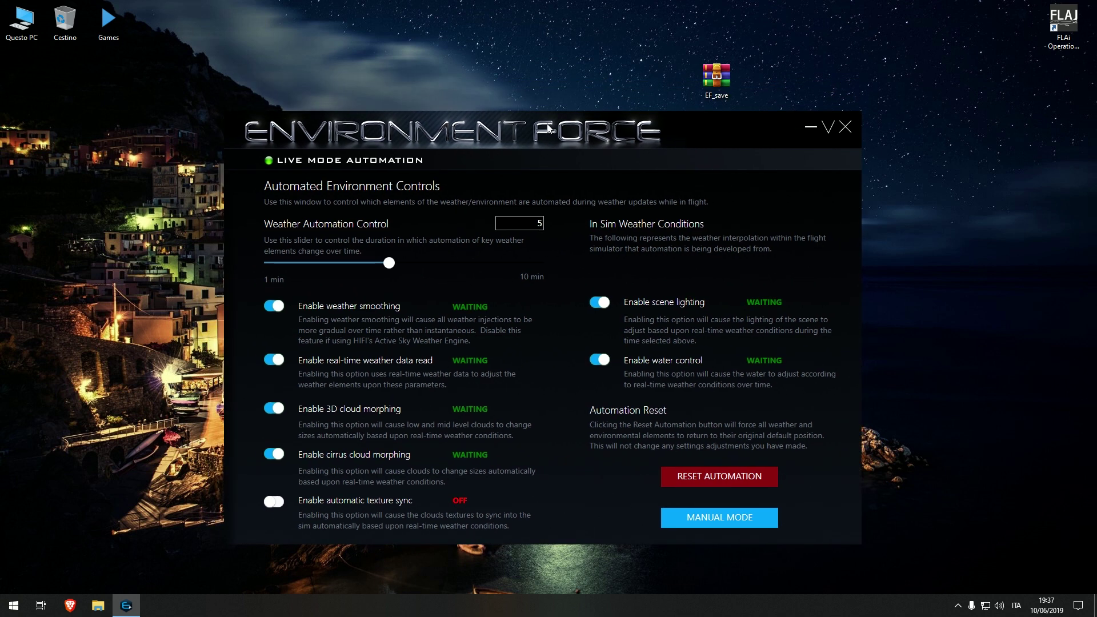
pyautogui.moveTo(734, 80); pyautogui.dragTo(1077, 81)
pyautogui.moveTo(611, 130); pyautogui.dragTo(610, 120)
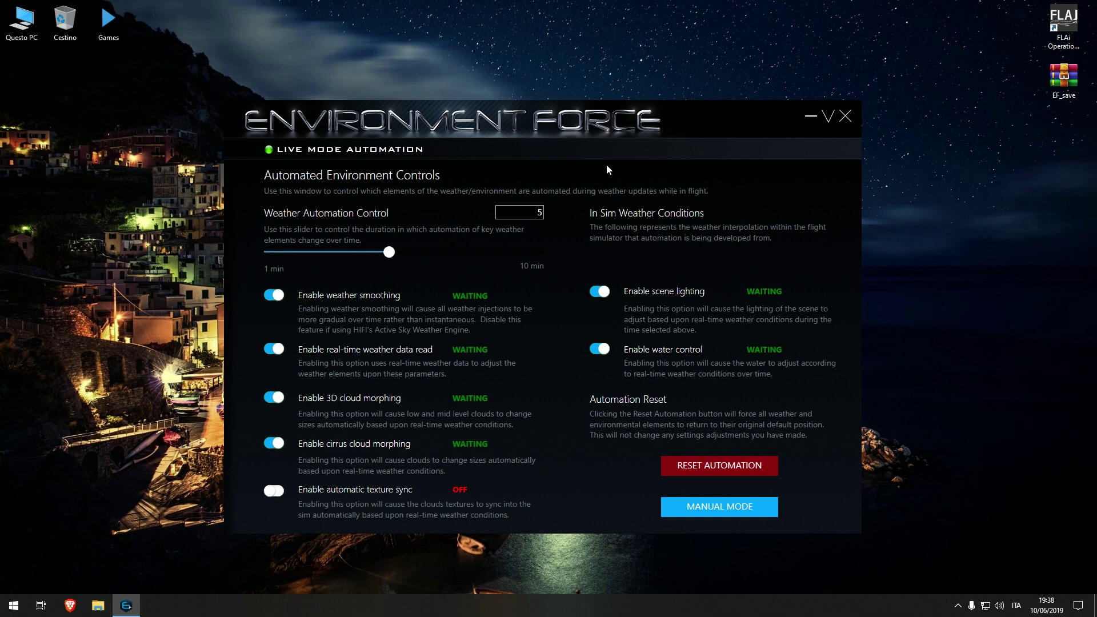
# Step: Launch Prepar3D v4 from the Games folder and start the Punta Raisi scenario with its time reset to the system time
pyautogui.doubleClick(116, 39)
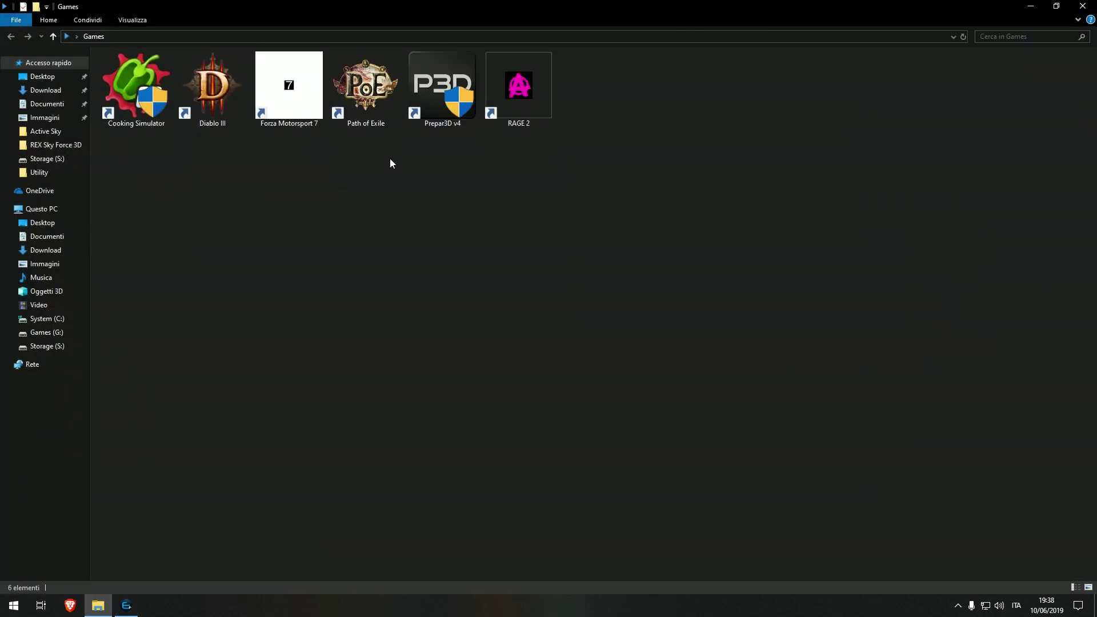
pyautogui.doubleClick(440, 113)
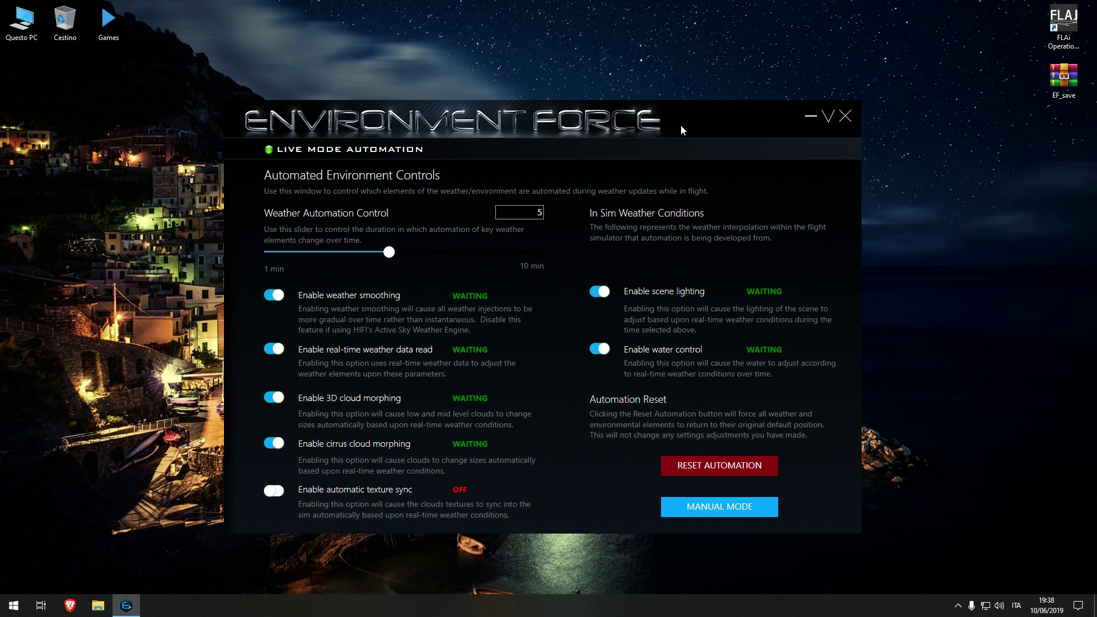
pyautogui.moveTo(682, 130); pyautogui.dragTo(632, 350)
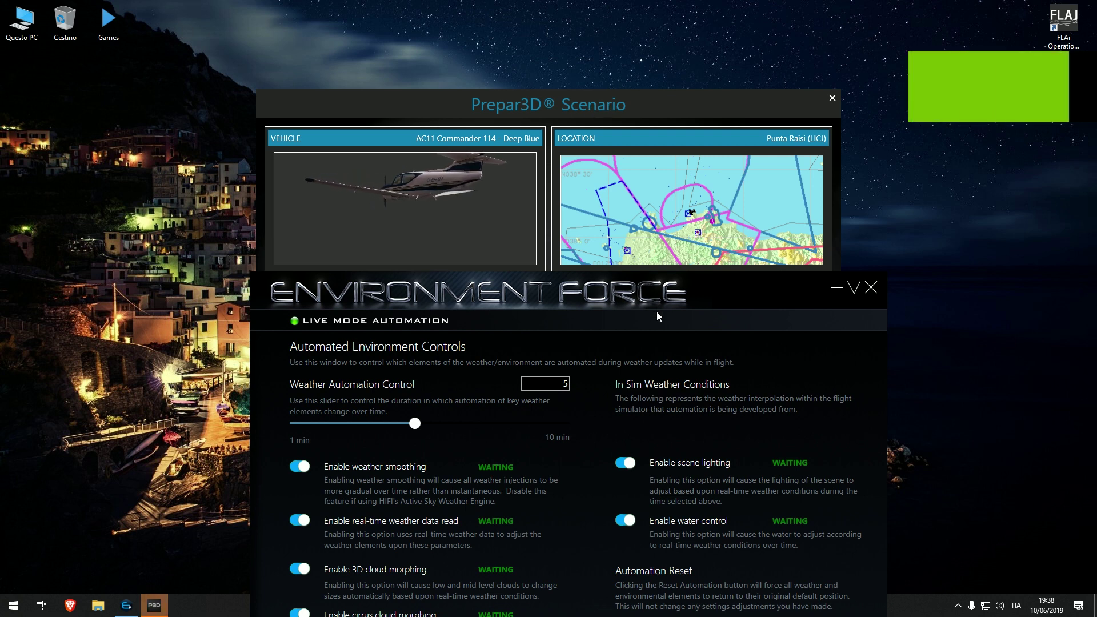
pyautogui.click(594, 119)
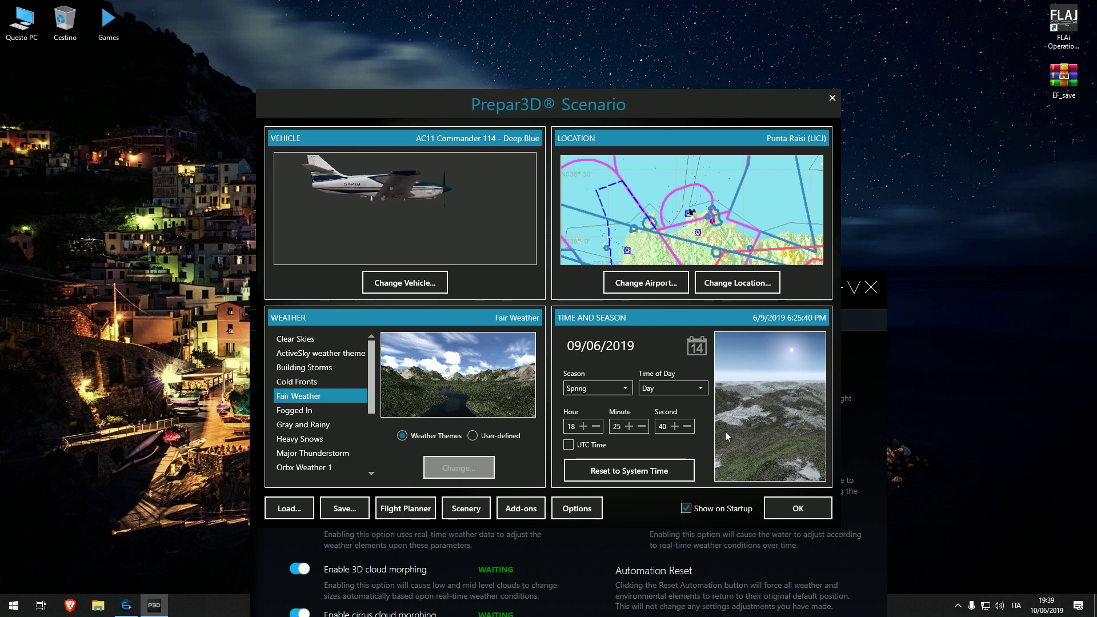
pyautogui.click(638, 473)
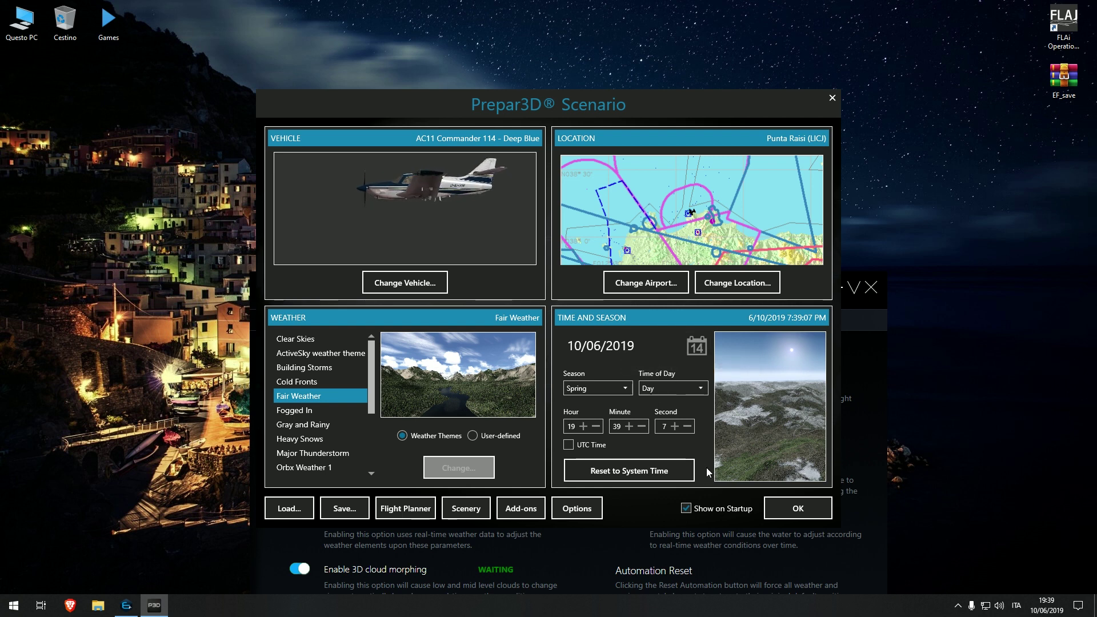
pyautogui.click(785, 509)
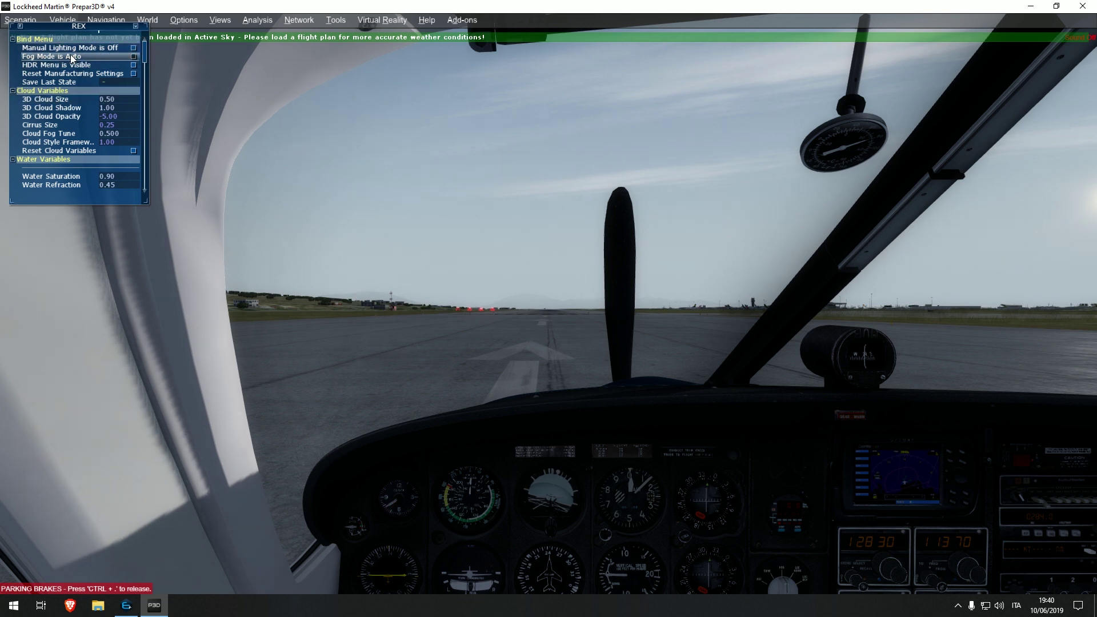
# Step: Move the REX overlay clear of the notice bar and examine its variables from Bind Menu down to Config
pyautogui.moveTo(82, 31); pyautogui.dragTo(284, 106)
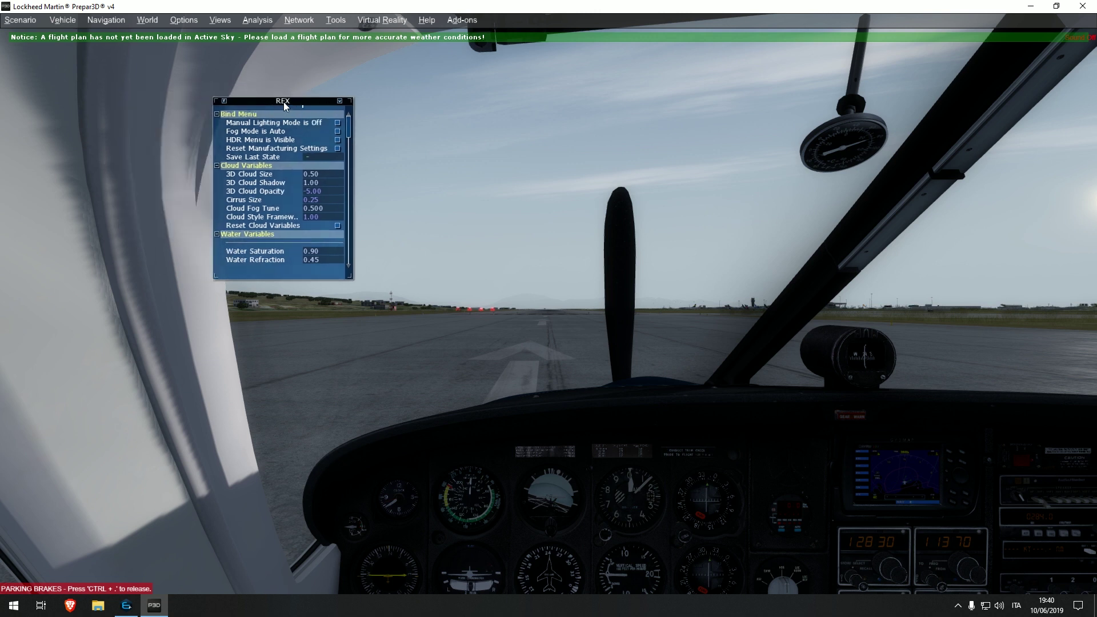
pyautogui.moveTo(347, 123); pyautogui.dragTo(351, 255)
pyautogui.scroll(-1, 348, 171)
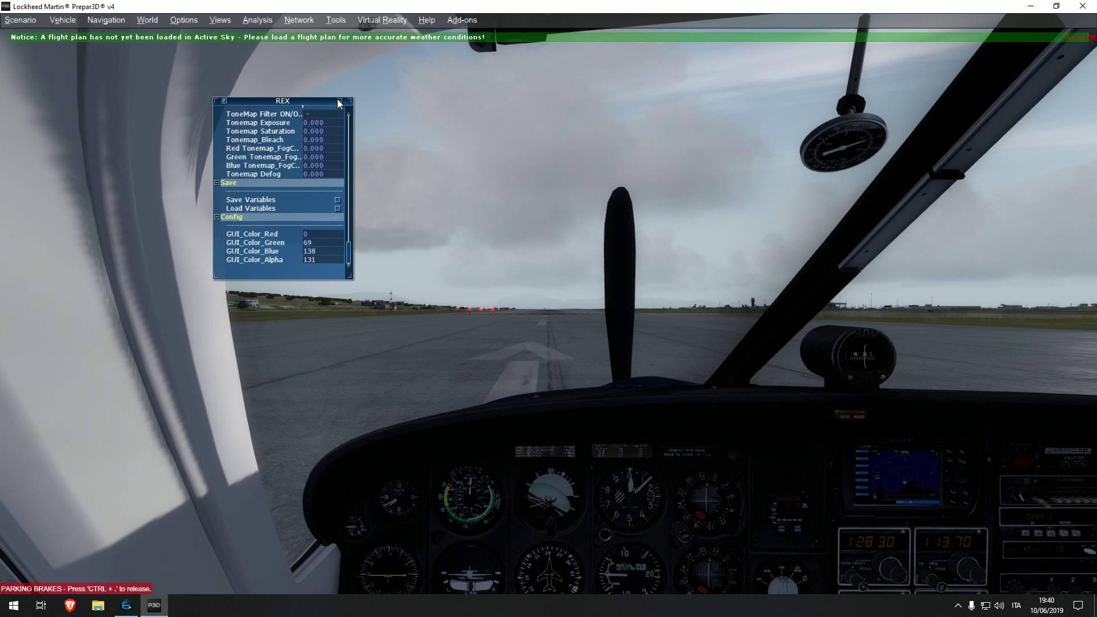
# Step: Cycle the REX overlay to a larger text size and minimize the overlay
pyautogui.moveTo(337, 98); pyautogui.dragTo(330, 97)
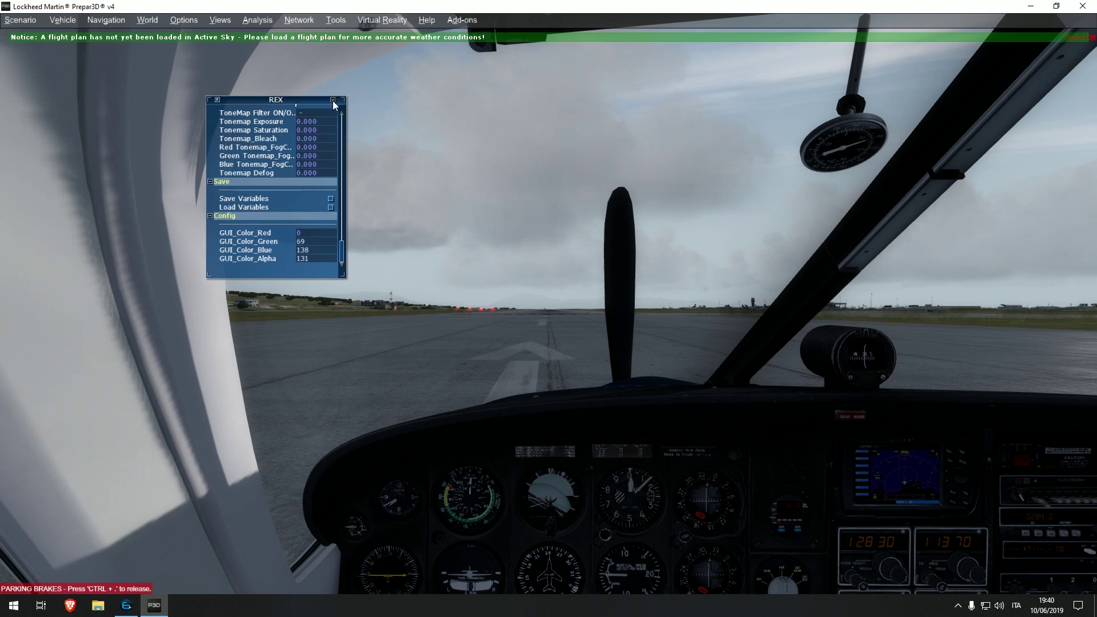
pyautogui.click(217, 101)
pyautogui.click(217, 101)
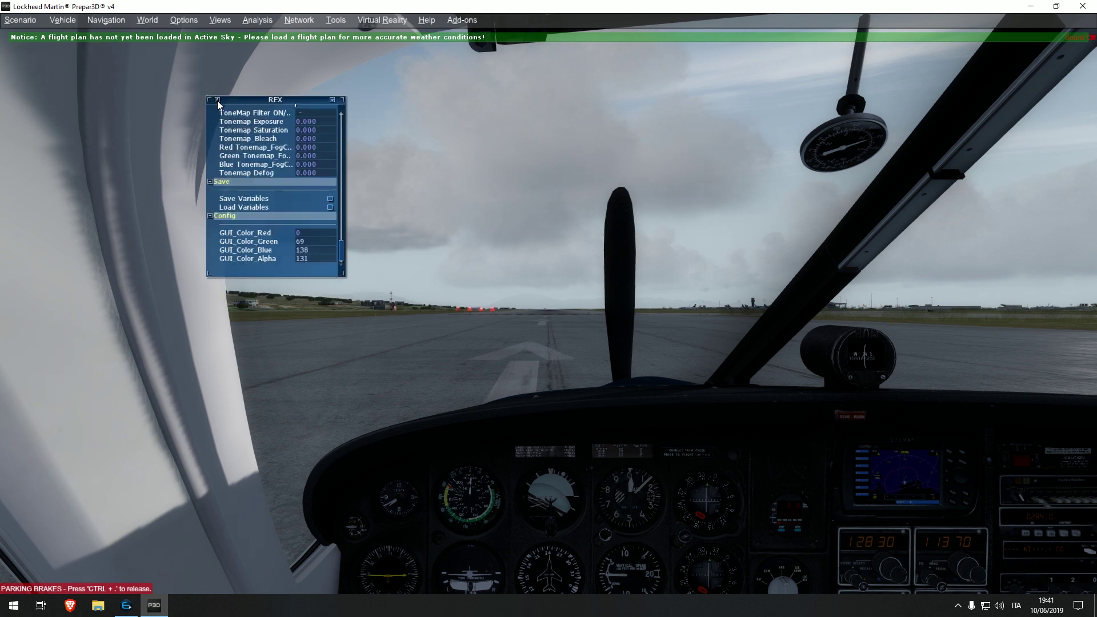
pyautogui.click(217, 101)
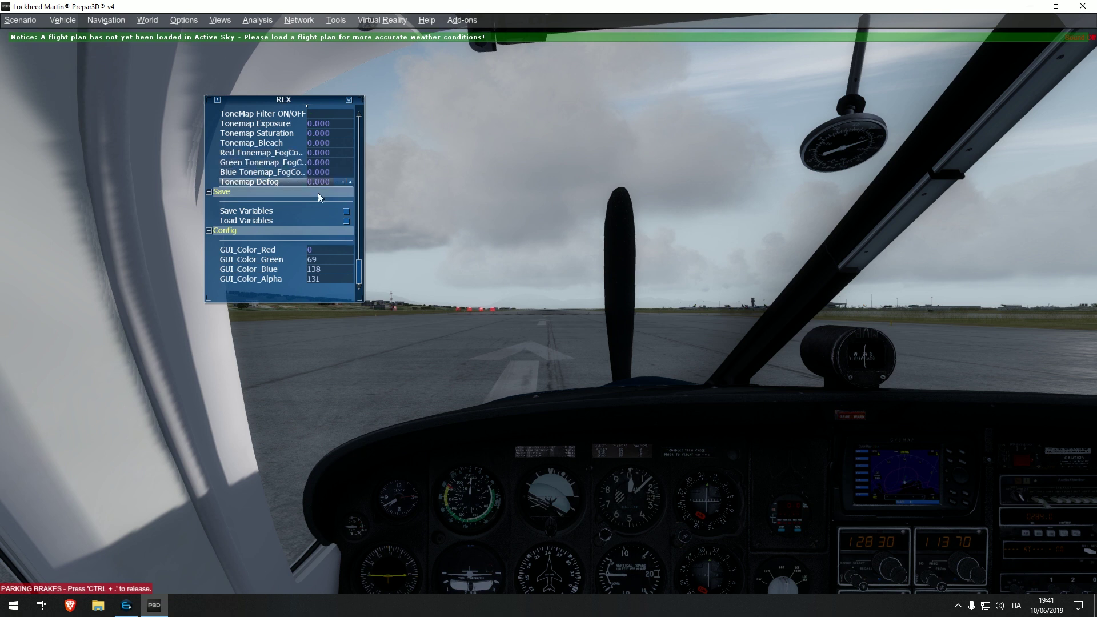
pyautogui.click(349, 100)
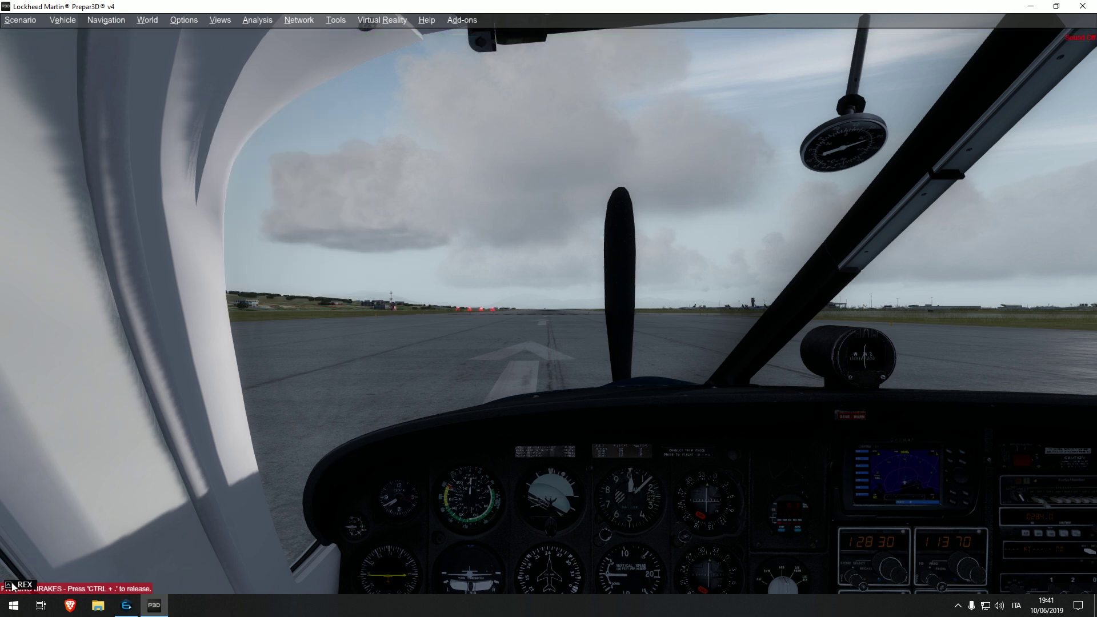